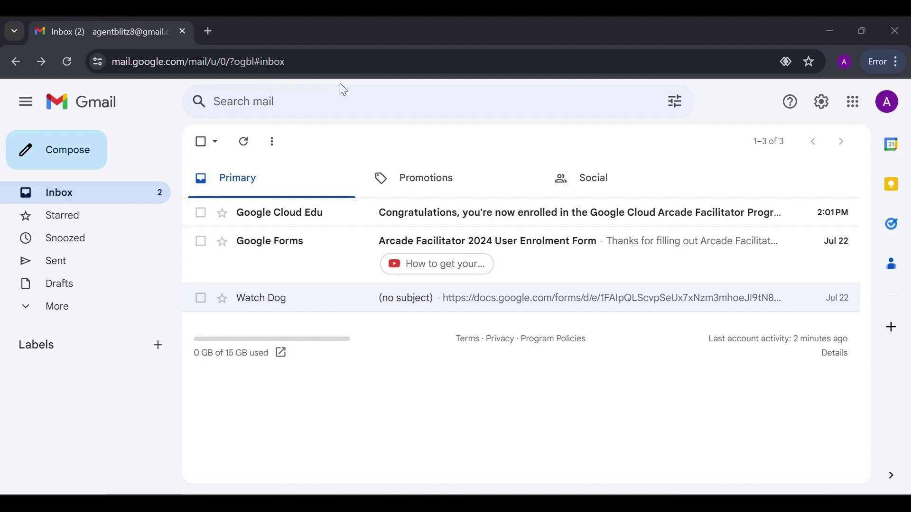
# Open the Google Cloud Edu enrollment email and read its credit instructions.
pyautogui.click(90, 307)
pyautogui.scroll(-2, 87, 261)
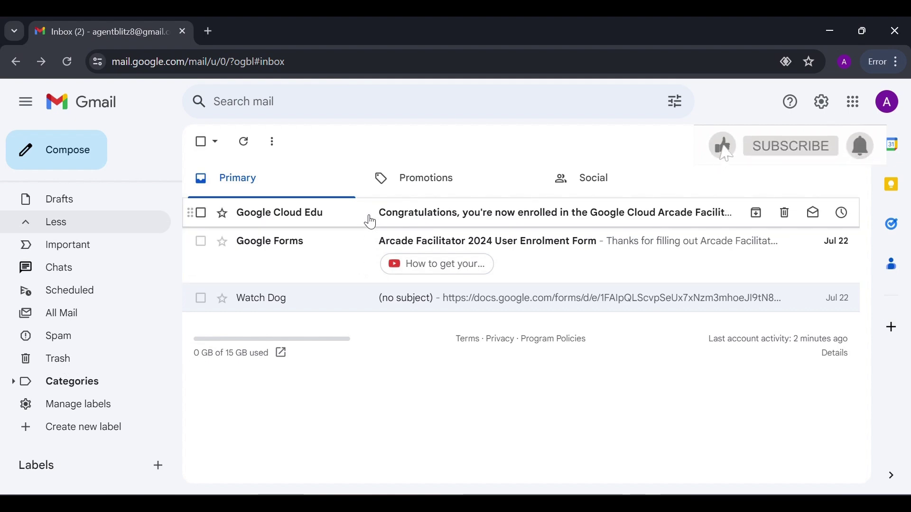
pyautogui.click(423, 219)
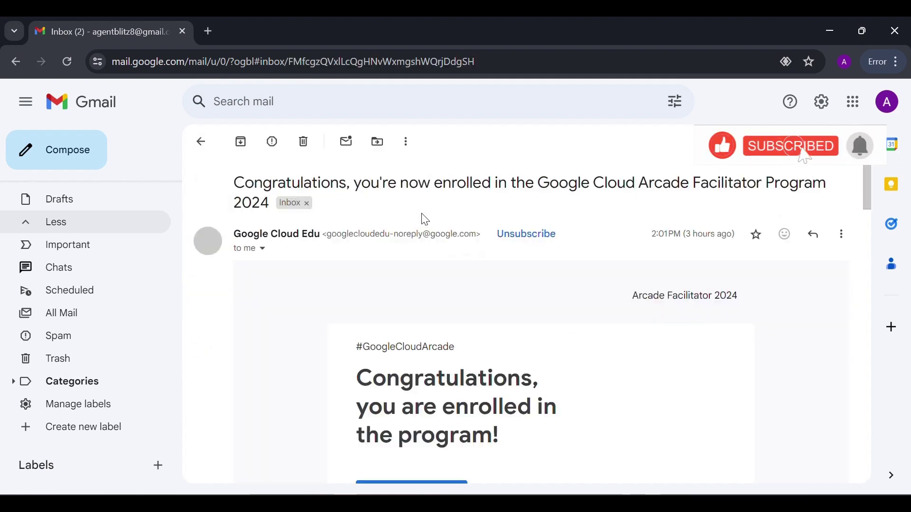
pyautogui.scroll(-12, 402, 288)
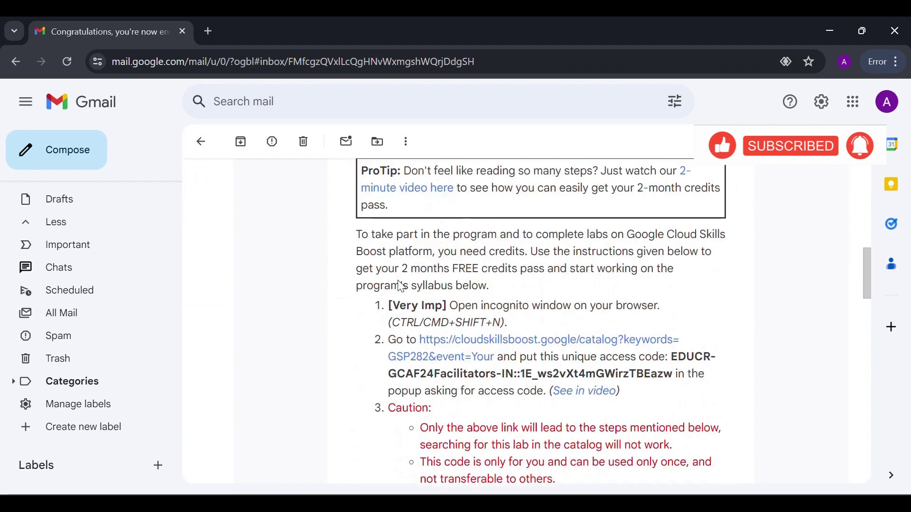
pyautogui.moveTo(348, 244); pyautogui.dragTo(484, 438)
pyautogui.scroll(-4, 484, 439)
pyautogui.click(456, 316)
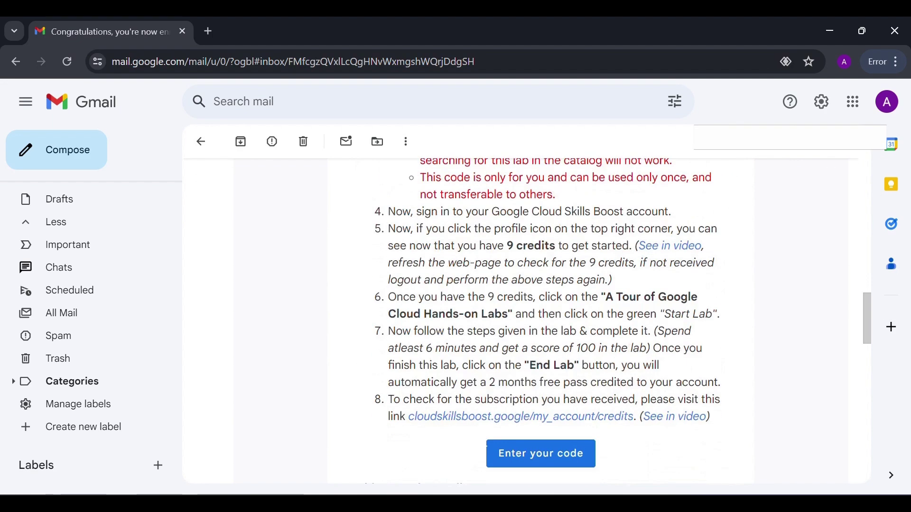
pyautogui.scroll(4, 457, 316)
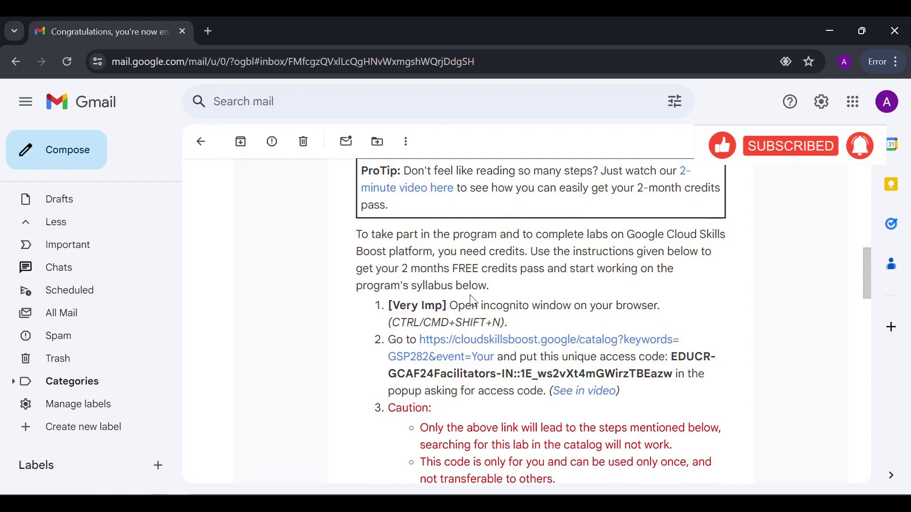
pyautogui.scroll(-3, 469, 296)
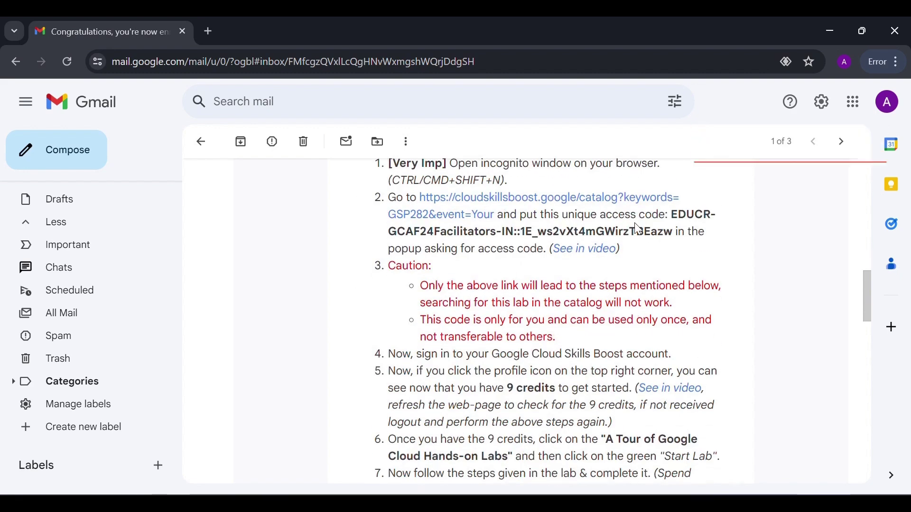
# Copy the email's access code and open the GSP282 catalog link in an incognito window.
pyautogui.moveTo(675, 215); pyautogui.dragTo(673, 232)
pyautogui.rightClick(680, 212)
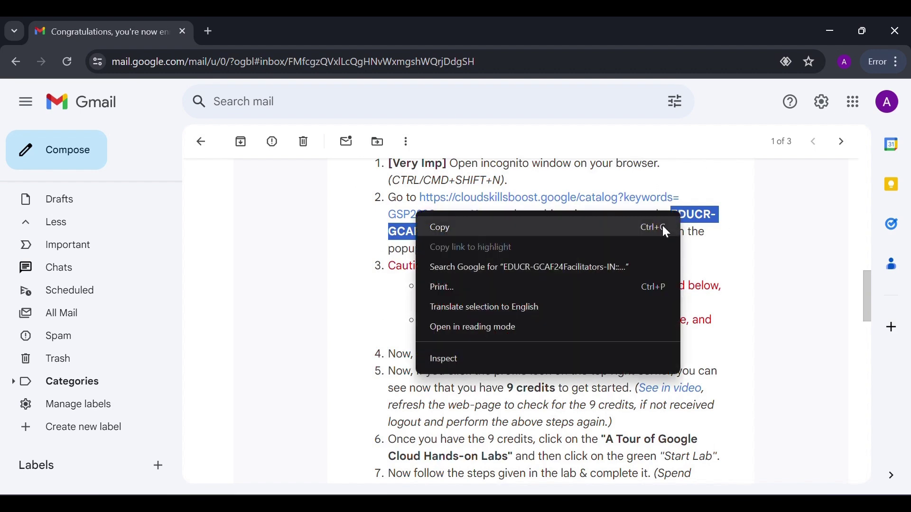
pyautogui.click(666, 228)
pyautogui.rightClick(477, 196)
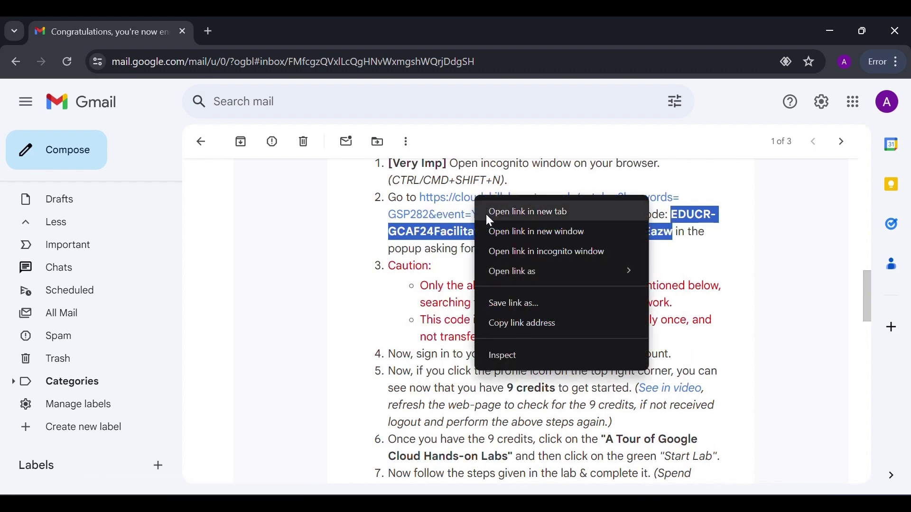
pyautogui.click(498, 259)
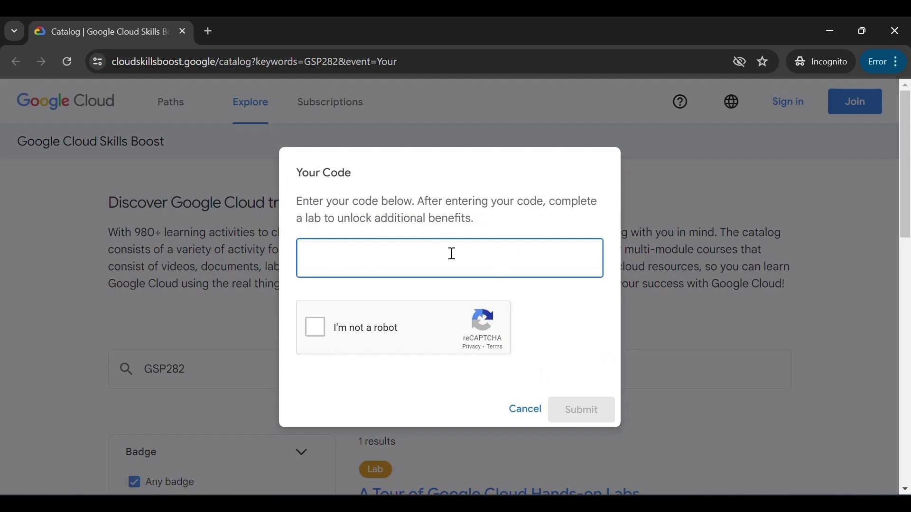
# Paste the access code, pass the traffic-light reCAPTCHA, and submit the code.
pyautogui.rightClick(444, 253)
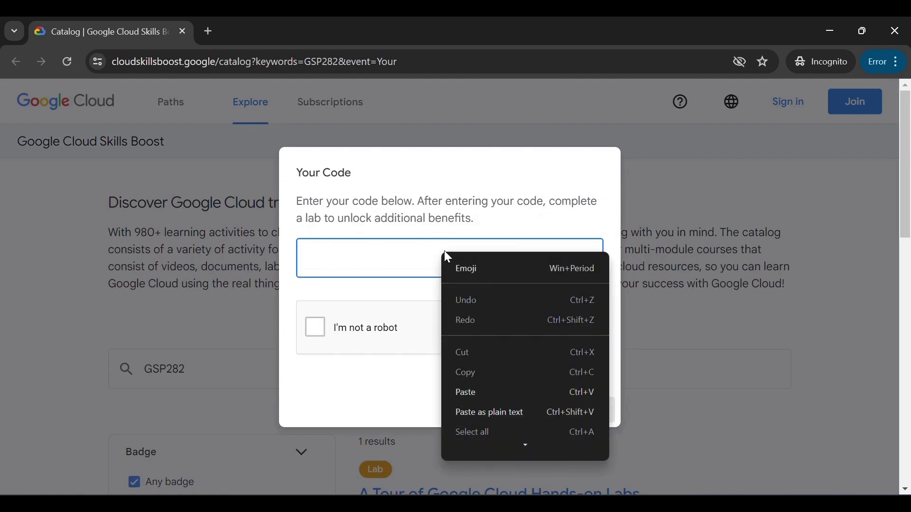
pyautogui.click(473, 385)
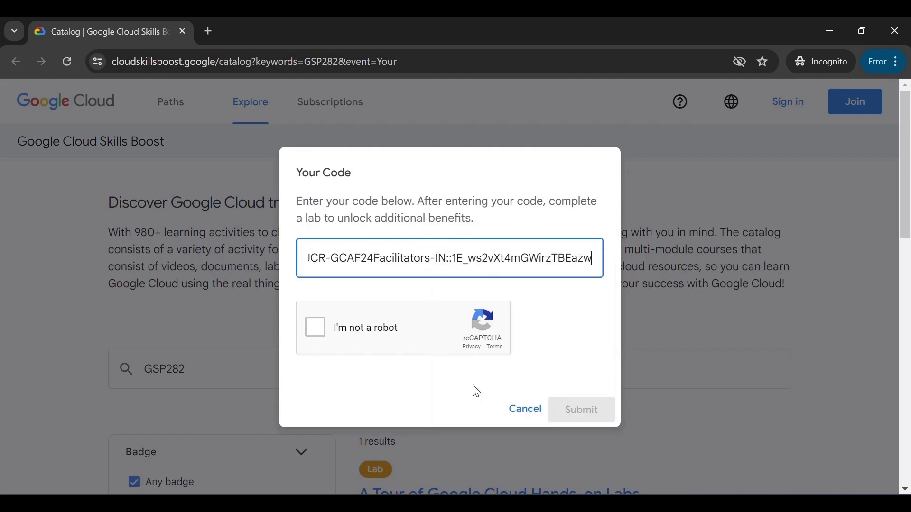
pyautogui.click(319, 337)
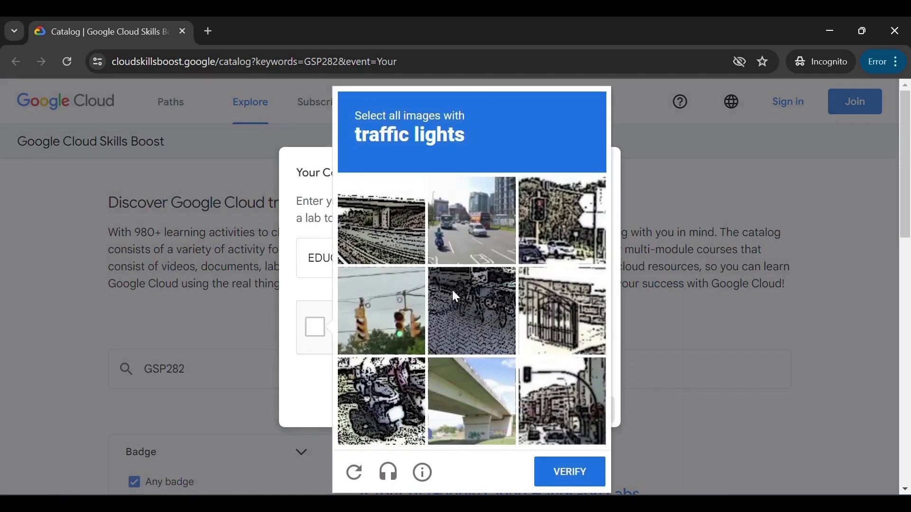
pyautogui.click(372, 337)
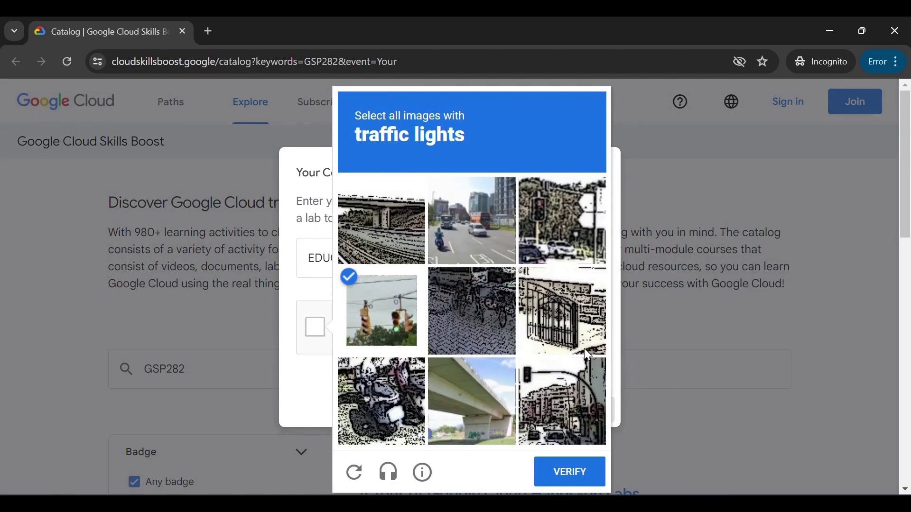
pyautogui.click(574, 416)
pyautogui.click(545, 225)
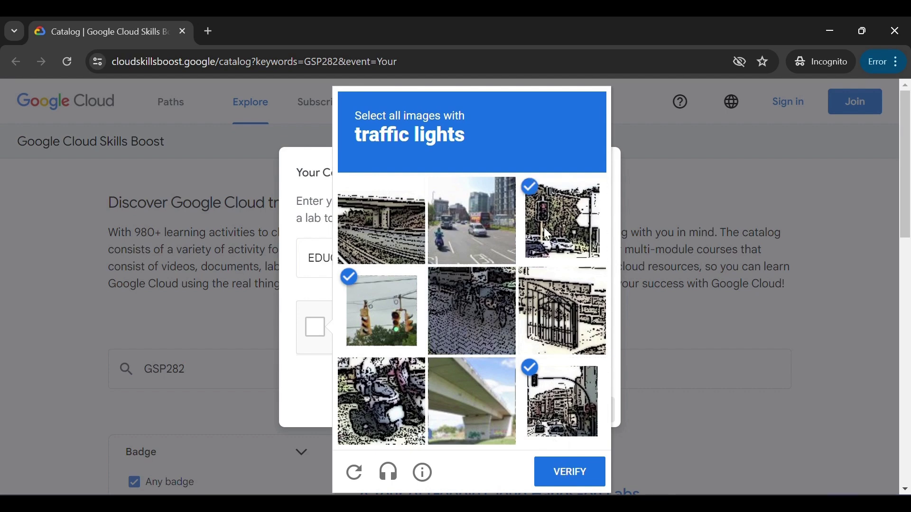
pyautogui.click(577, 469)
pyautogui.click(577, 414)
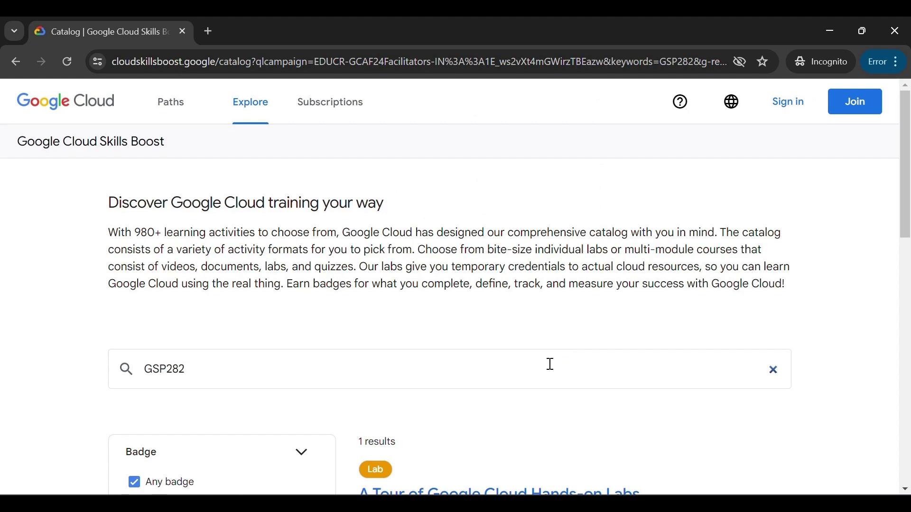
# Sign in with Google, check the account holds 9 credits, and scroll to the GSP282 listing.
pyautogui.click(798, 107)
pyautogui.click(496, 262)
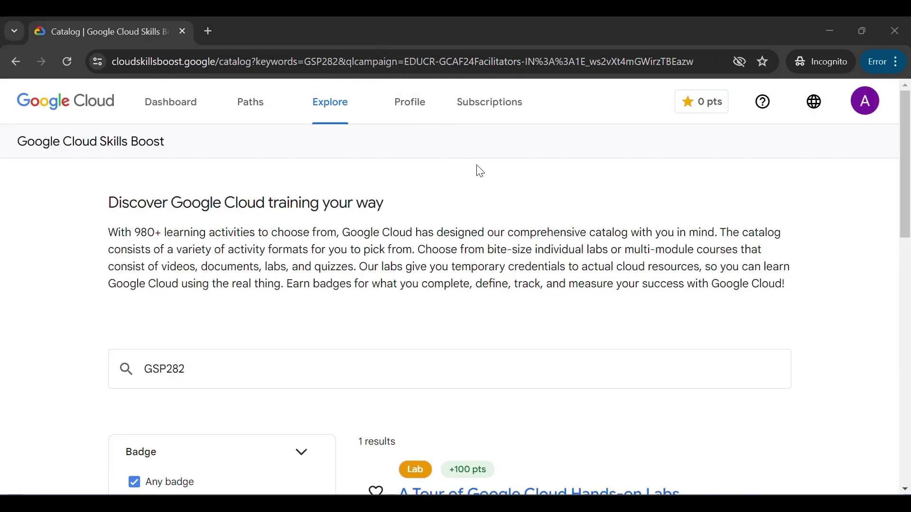
pyautogui.click(875, 102)
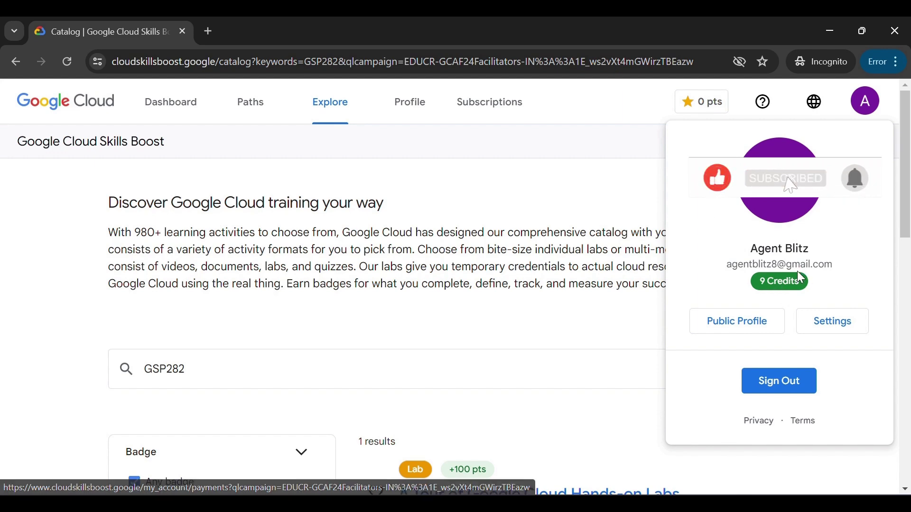
pyautogui.click(534, 331)
pyautogui.scroll(-3, 538, 332)
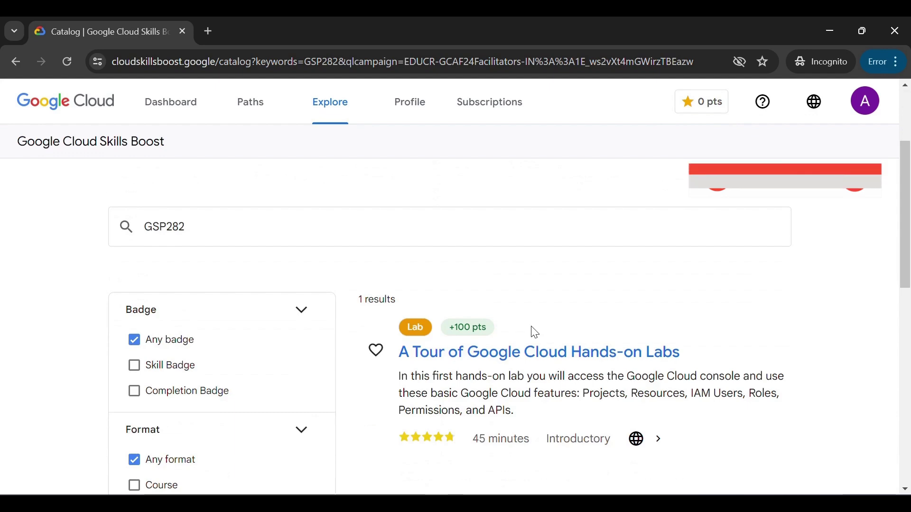
pyautogui.scroll(-3, 515, 332)
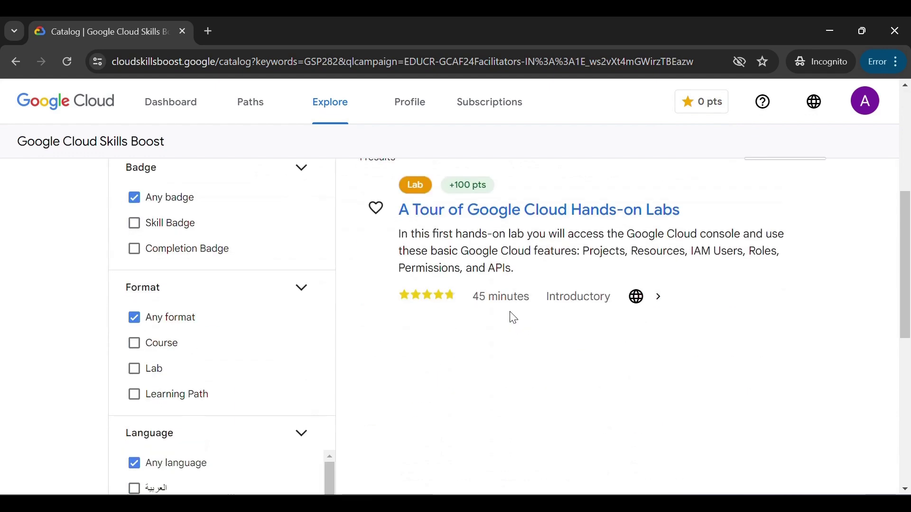
# Start the 'A Tour of Google Cloud Hands-on Labs' lab and copy its lab password.
pyautogui.click(459, 219)
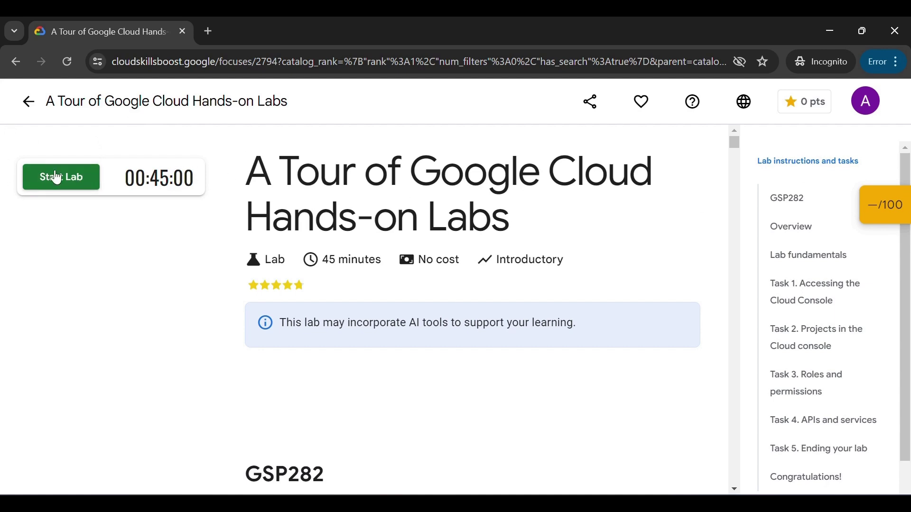
pyautogui.click(69, 178)
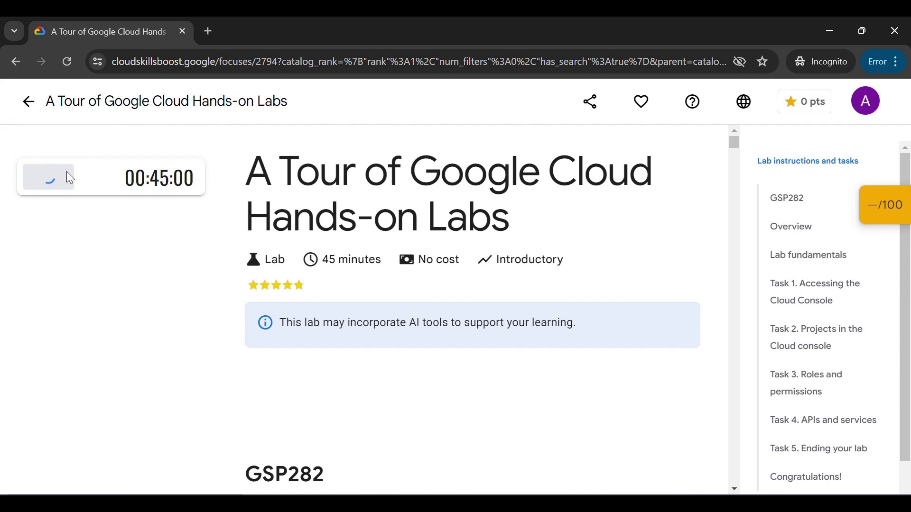
pyautogui.scroll(-1, 800, 299)
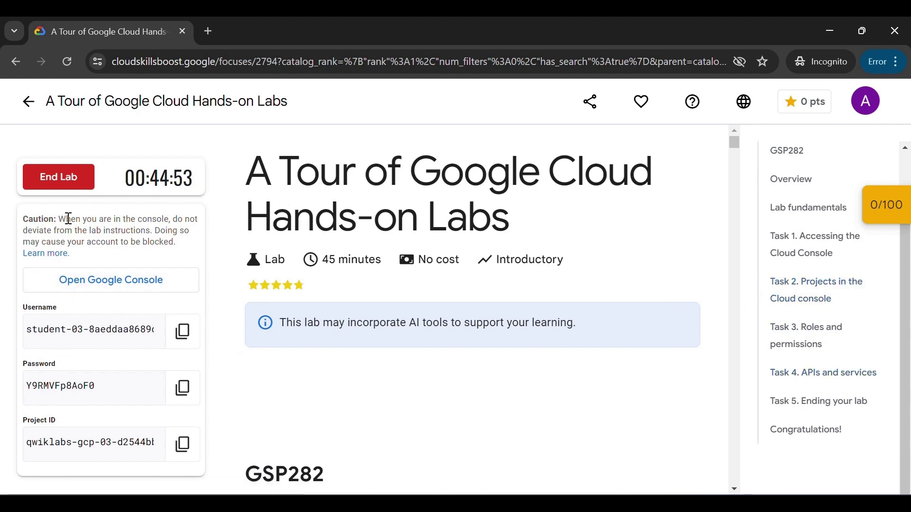
pyautogui.click(184, 398)
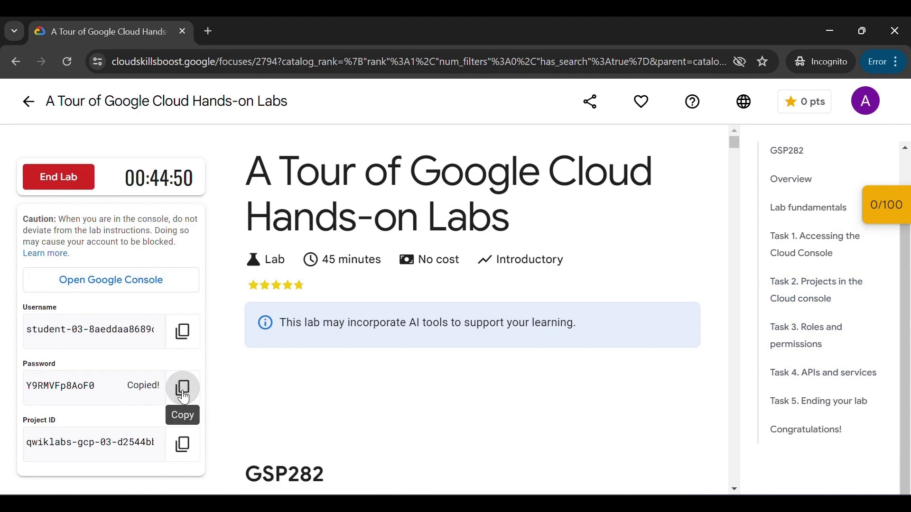
pyautogui.rightClick(126, 284)
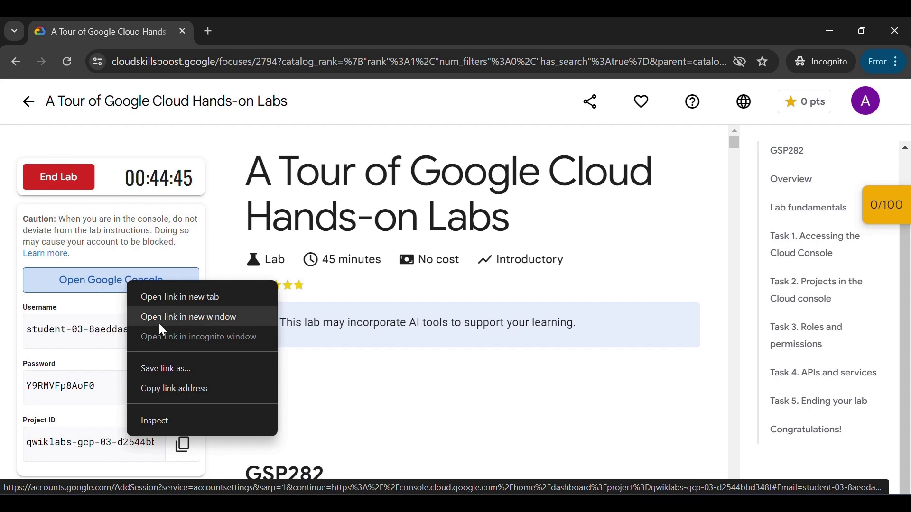
# Open the Google Console link in a new tab and sign in with the lab username and password.
pyautogui.click(145, 306)
pyautogui.click(234, 32)
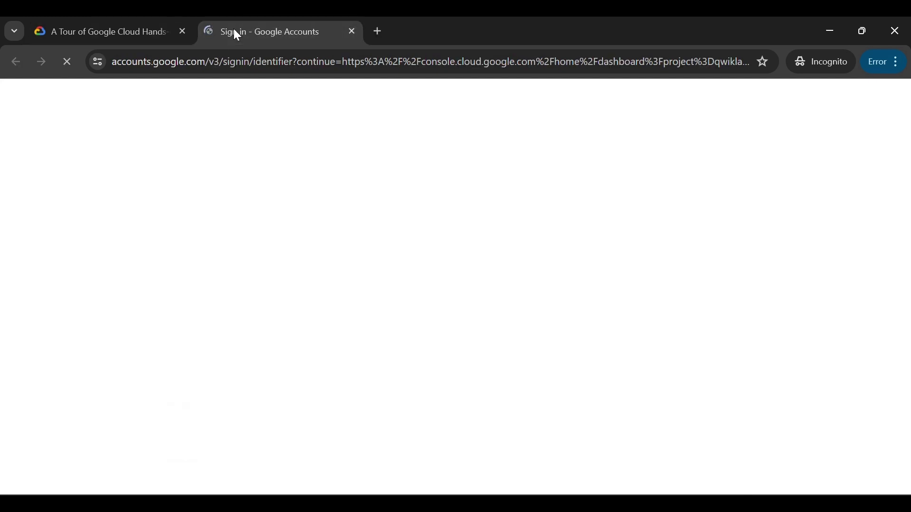
pyautogui.click(708, 365)
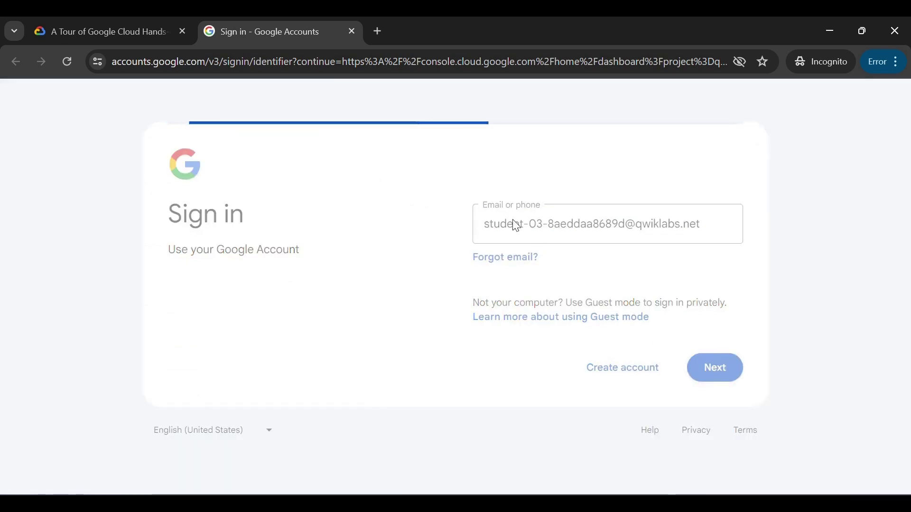
pyautogui.rightClick(518, 259)
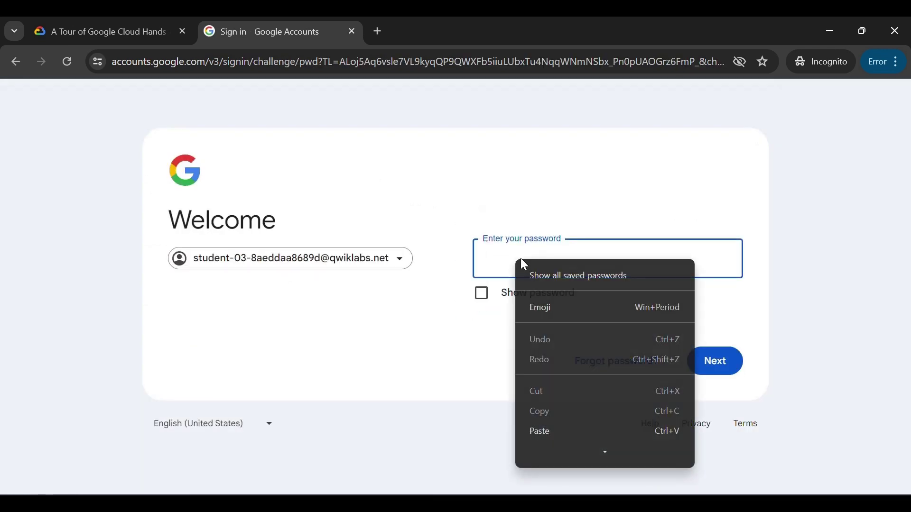
pyautogui.click(564, 432)
pyautogui.click(721, 365)
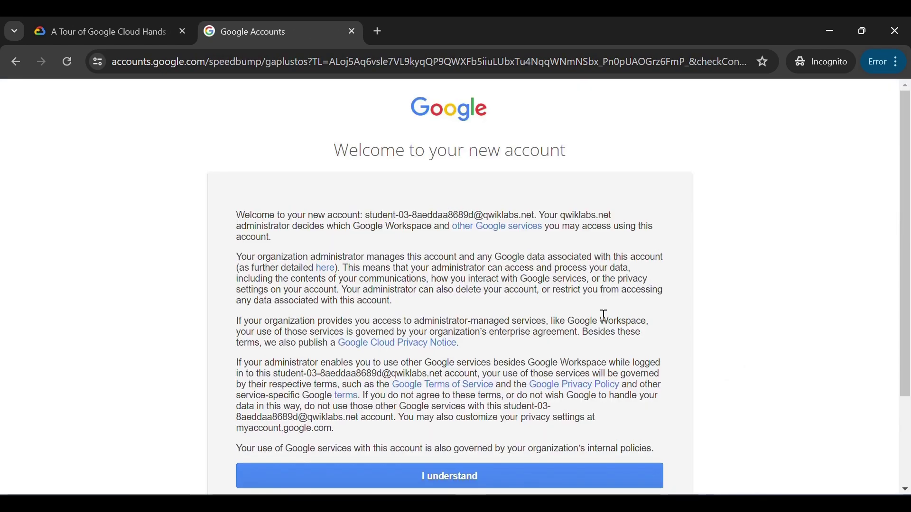
# Accept the new lab account's terms and return to the lab instructions.
pyautogui.scroll(-2, 444, 375)
pyautogui.click(445, 360)
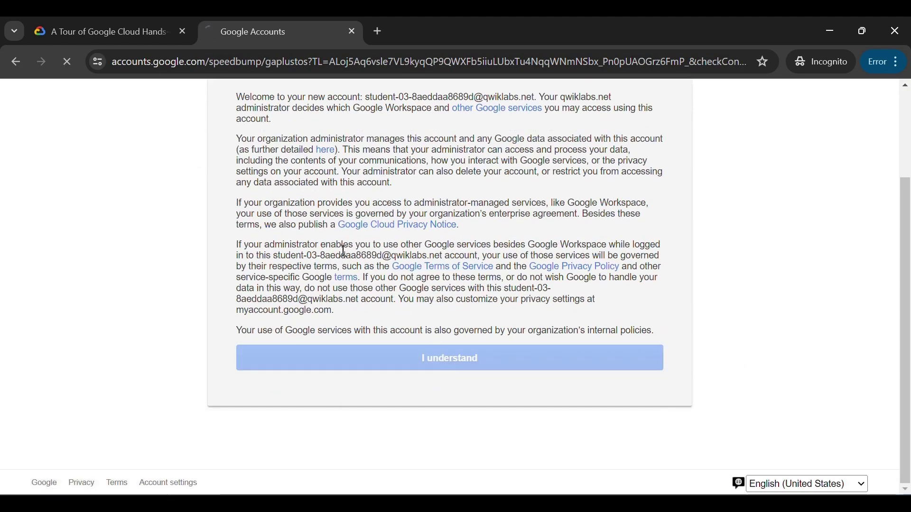
pyautogui.click(84, 34)
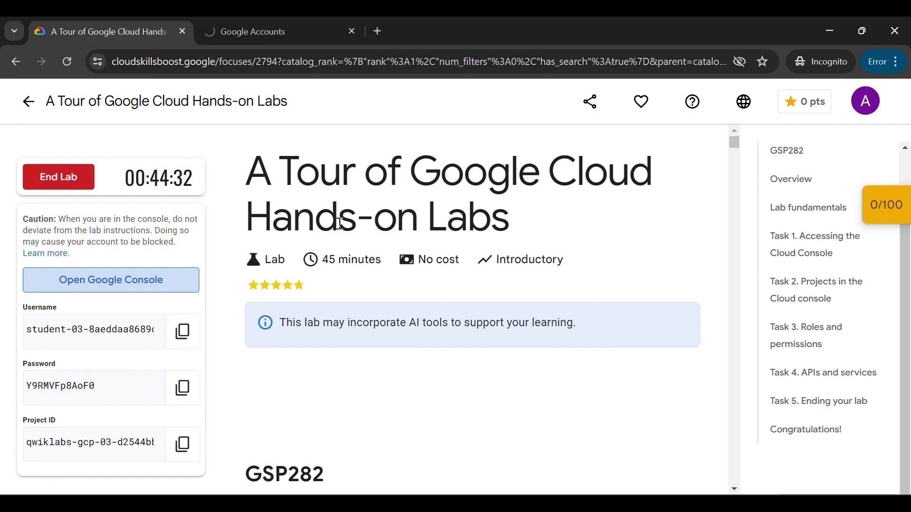
# Show the lab's checkpoints and copy the 'Dialogflow API' name from the Task 4 checkpoint.
pyautogui.click(808, 235)
pyautogui.click(783, 373)
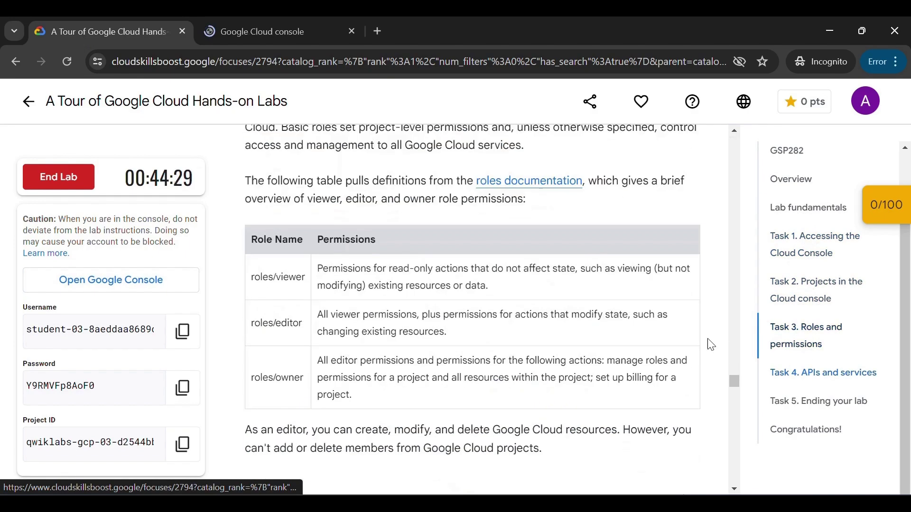
pyautogui.scroll(5, 474, 265)
pyautogui.click(861, 228)
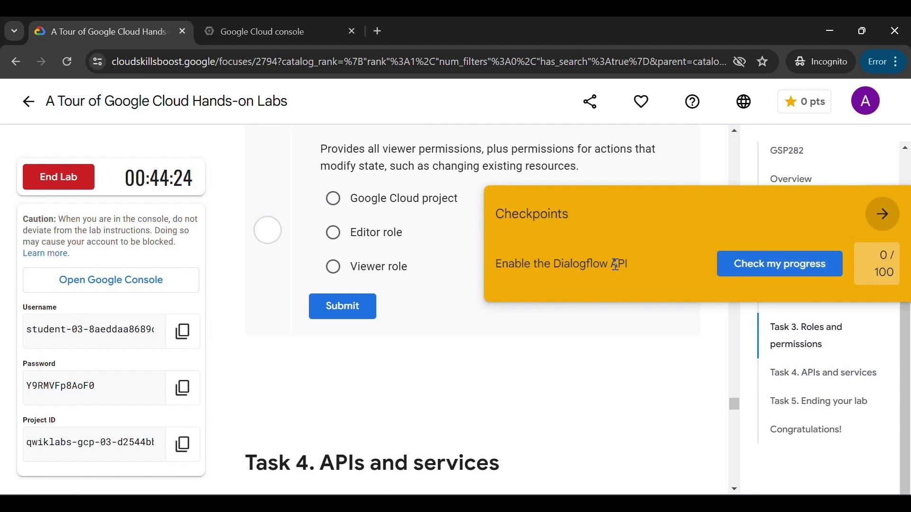
pyautogui.moveTo(554, 263); pyautogui.dragTo(636, 270)
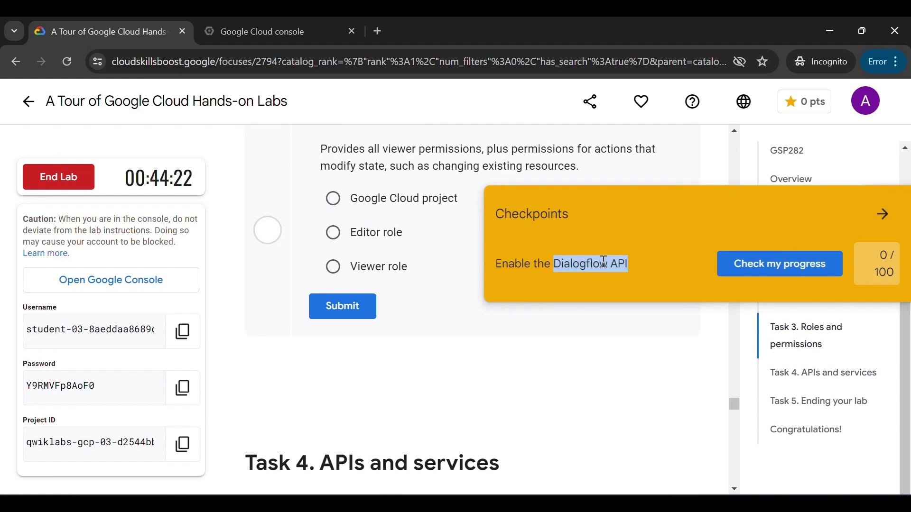
pyautogui.rightClick(606, 265)
pyautogui.click(622, 279)
pyautogui.click(260, 34)
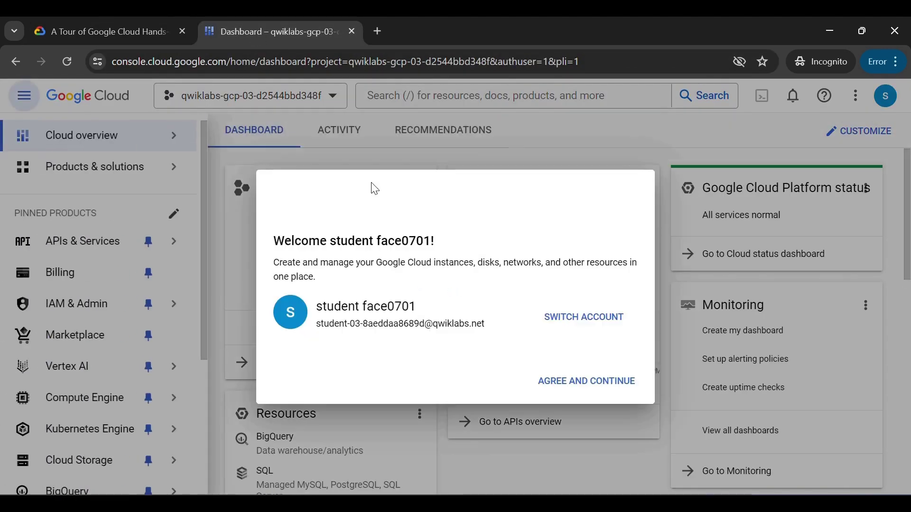
# Agree to the console terms of service and search the console for 'Dialogflow API'.
pyautogui.click(280, 379)
pyautogui.click(594, 455)
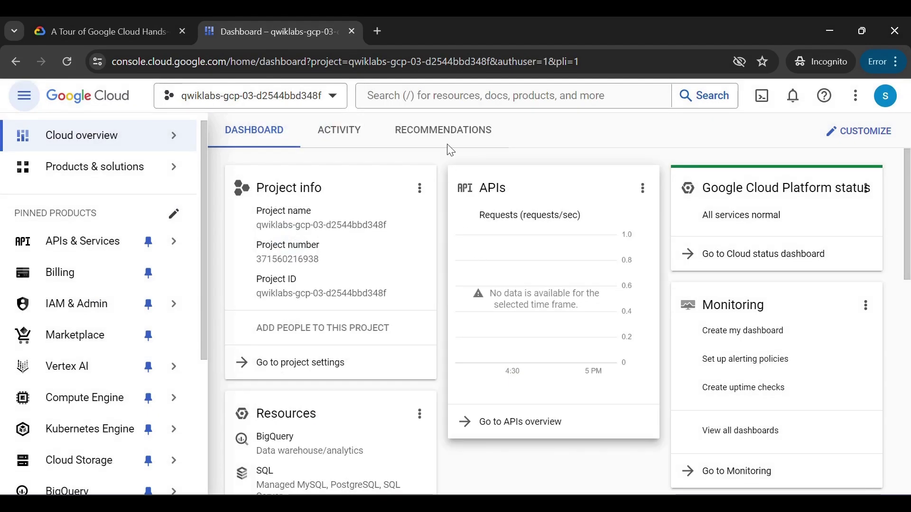
pyautogui.rightClick(437, 99)
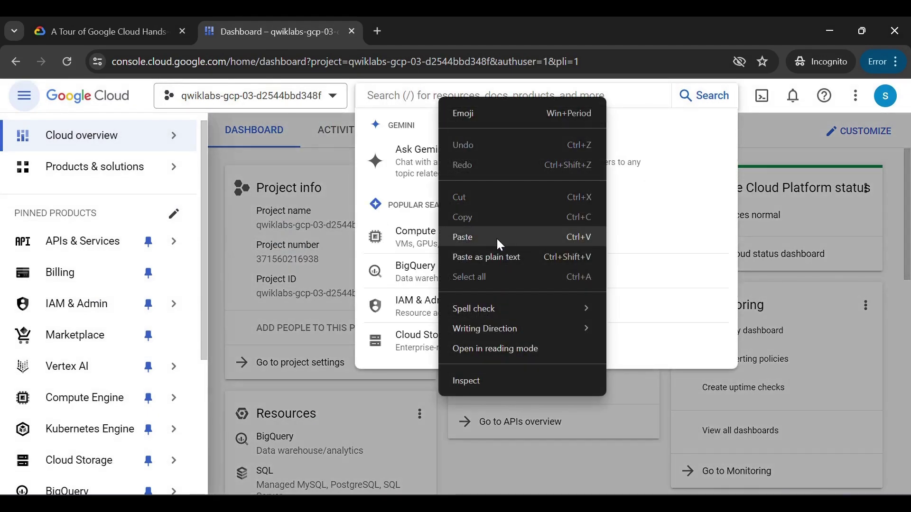
pyautogui.click(496, 237)
pyautogui.click(689, 95)
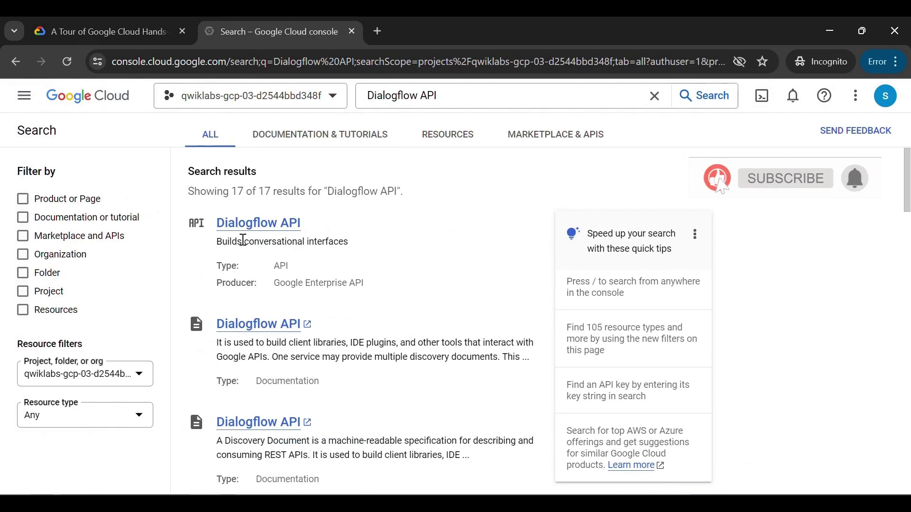
# Open the Dialogflow API product page and enable the API.
pyautogui.click(257, 236)
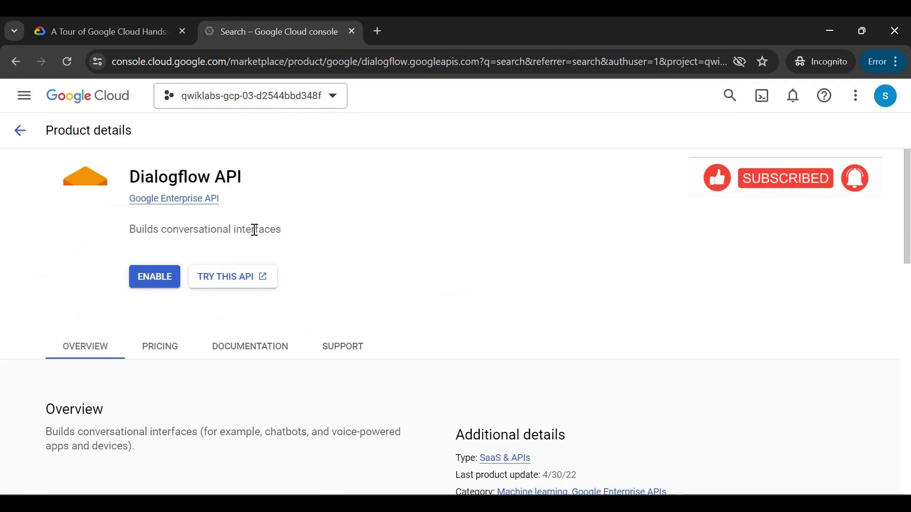
pyautogui.click(154, 277)
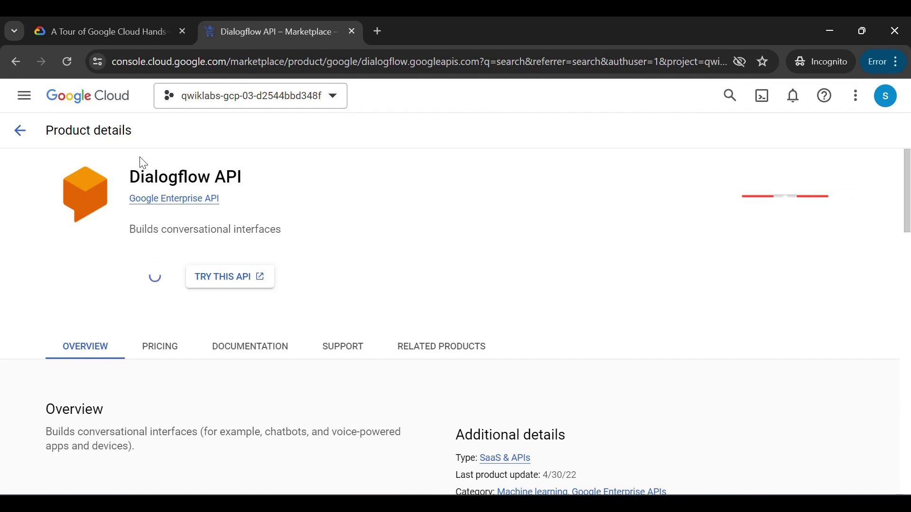
pyautogui.click(100, 37)
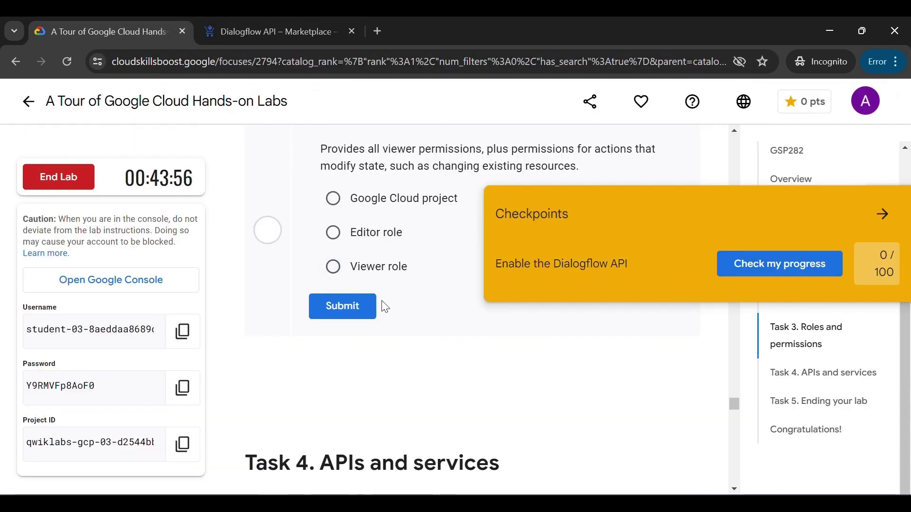
pyautogui.click(311, 32)
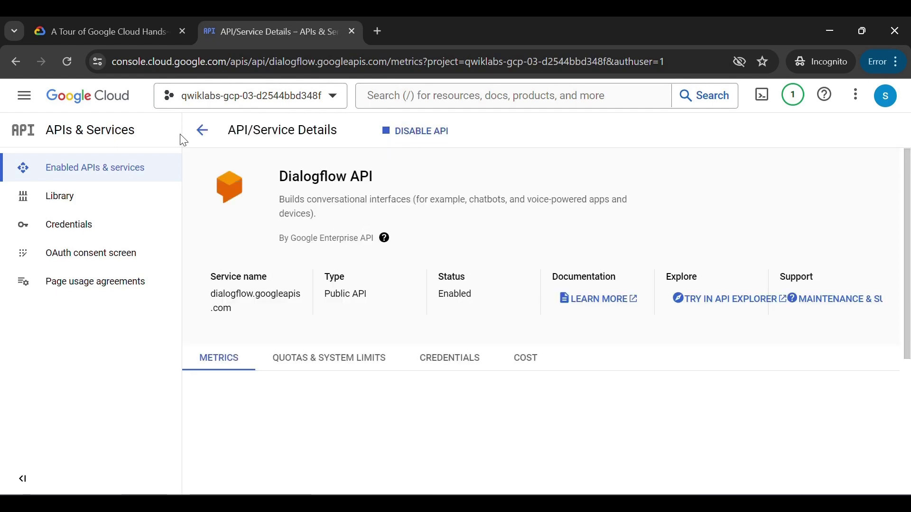
pyautogui.click(71, 26)
# Run Check my progress on the Dialogflow checkpoint and confirm the 100/100 score.
pyautogui.click(771, 275)
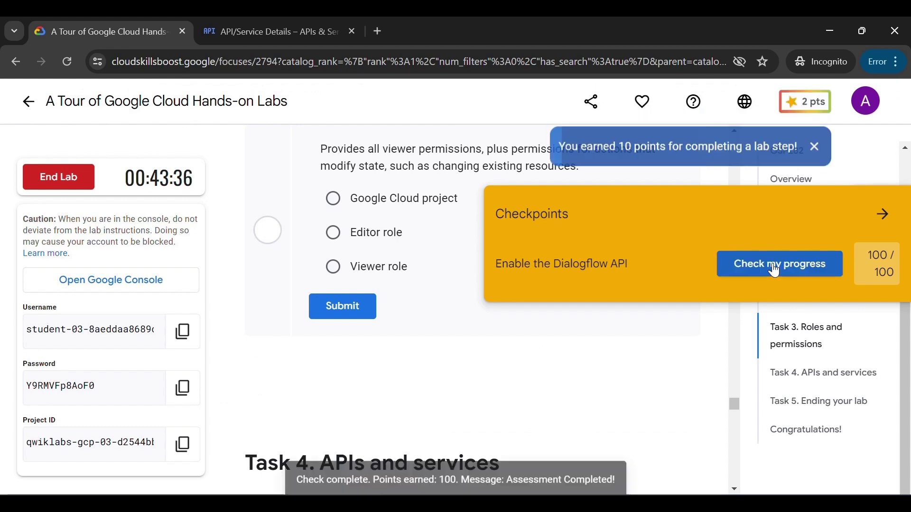
pyautogui.moveTo(869, 254); pyautogui.dragTo(891, 279)
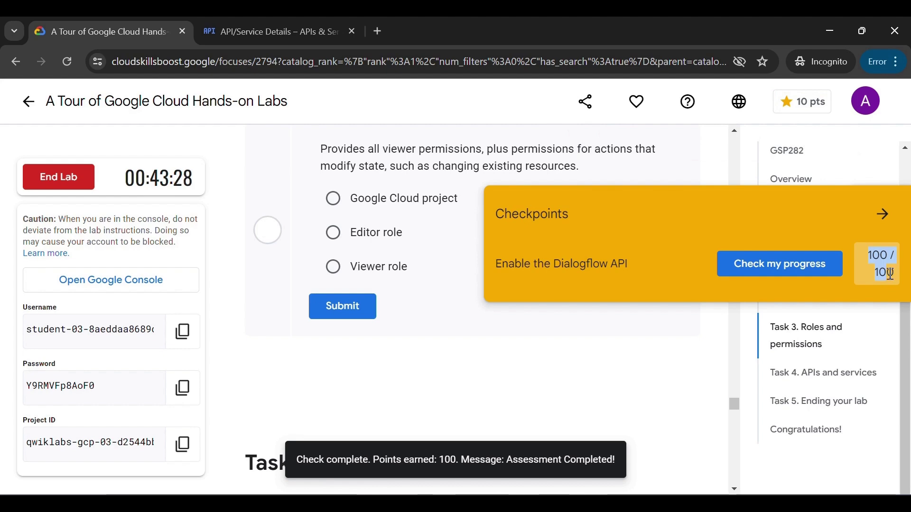
pyautogui.click(883, 214)
pyautogui.scroll(5, 593, 256)
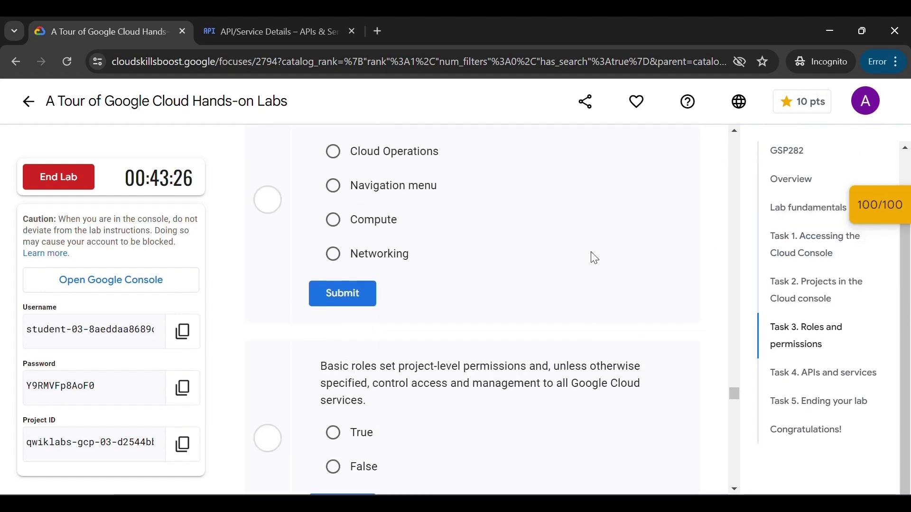
pyautogui.scroll(5, 594, 258)
pyautogui.scroll(-8, 594, 257)
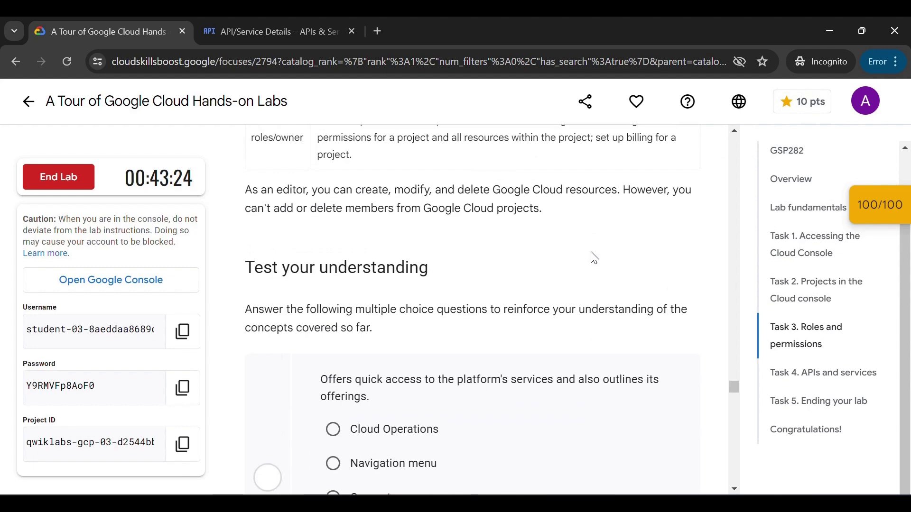
pyautogui.scroll(-10, 595, 258)
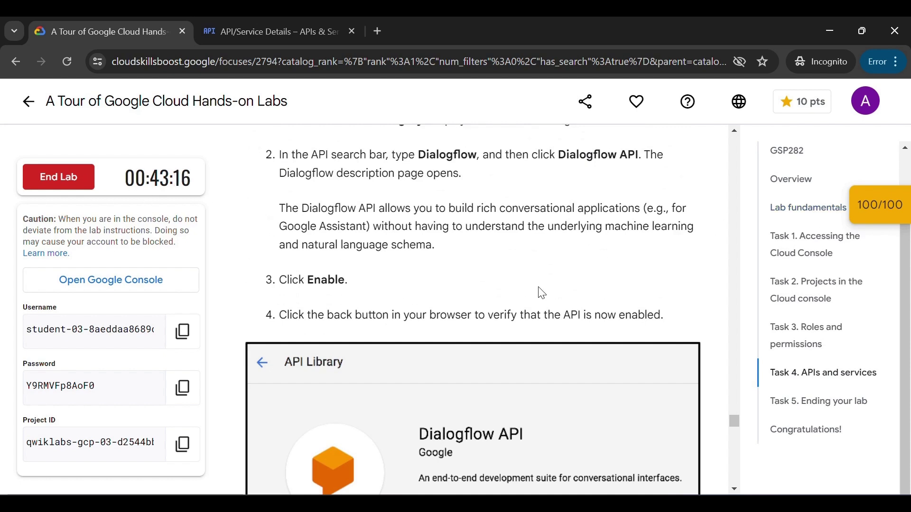
pyautogui.moveTo(151, 176); pyautogui.dragTo(197, 185)
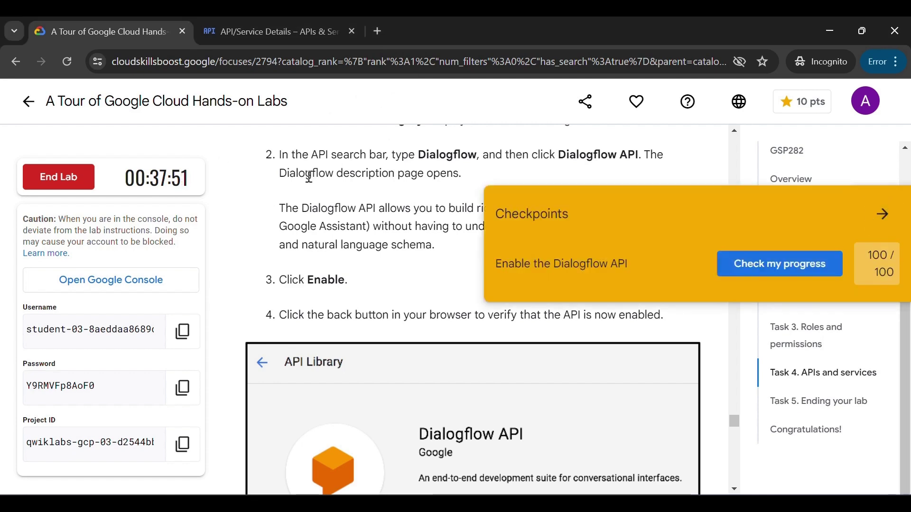
# End the lab, confirm the dialog, and submit a five-star rating.
pyautogui.click(41, 186)
pyautogui.click(596, 335)
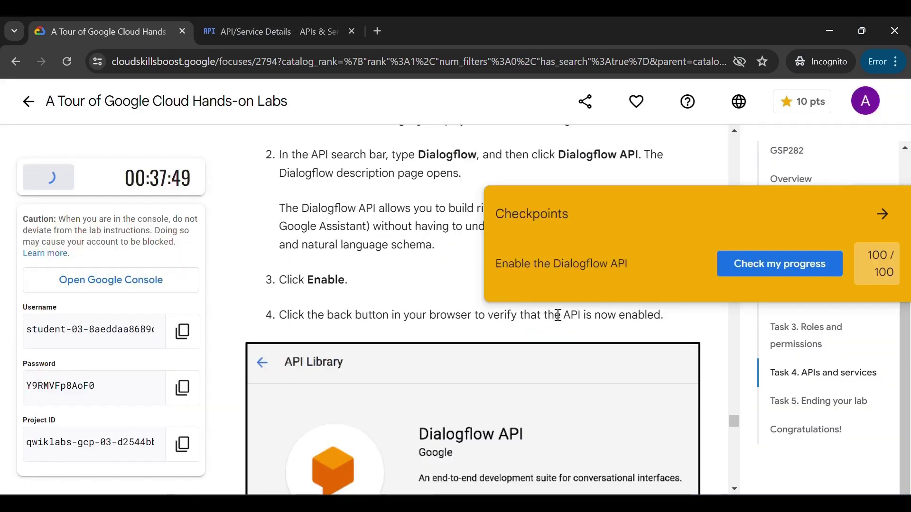
pyautogui.click(354, 257)
pyautogui.click(599, 351)
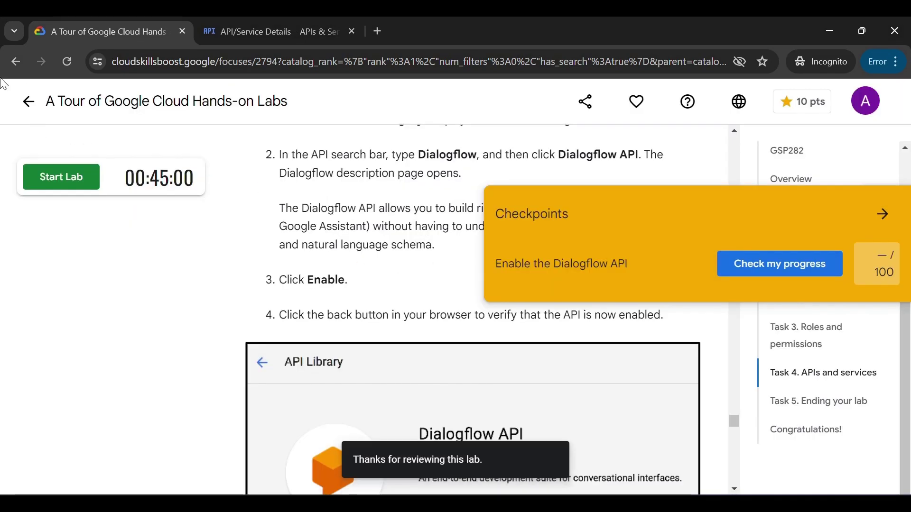
pyautogui.click(866, 101)
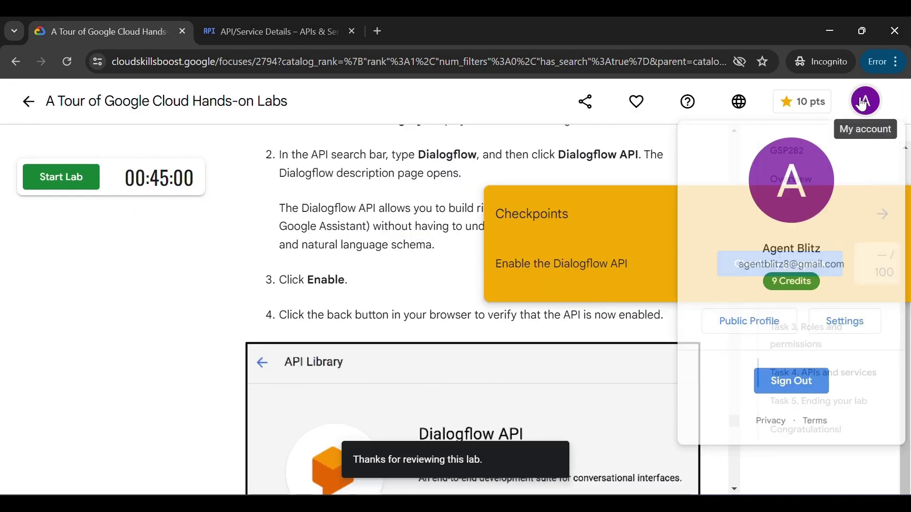
pyautogui.moveTo(369, 154); pyautogui.dragTo(377, 155)
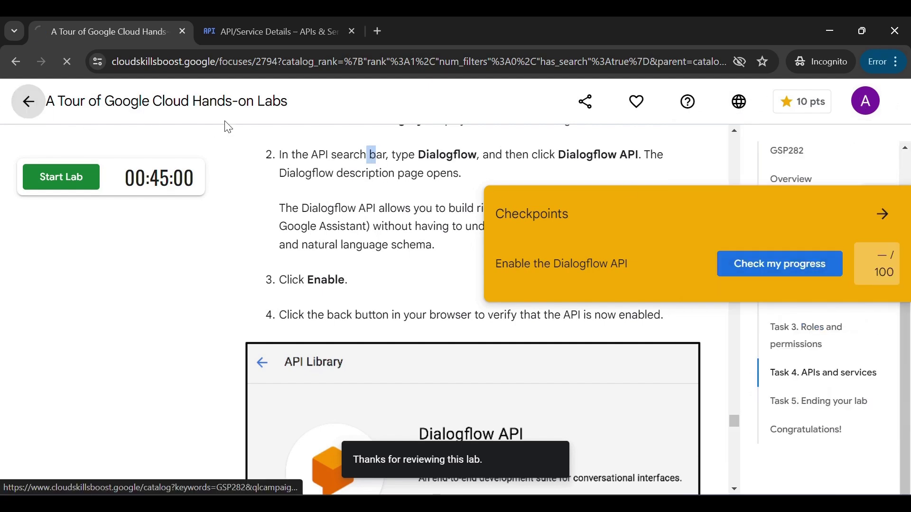
# Return to the GSP282 catalog and verify 110 points and Monthly Subscription in the account menu.
pyautogui.click(28, 101)
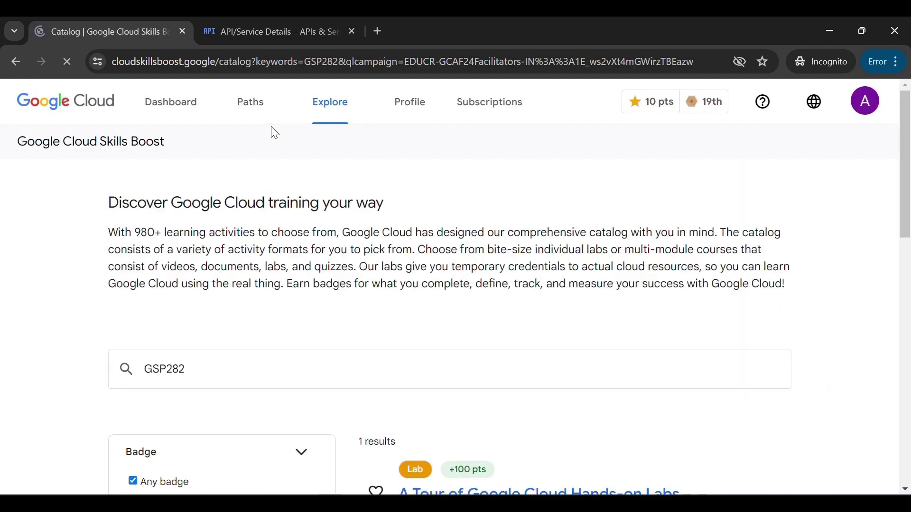
pyautogui.click(865, 101)
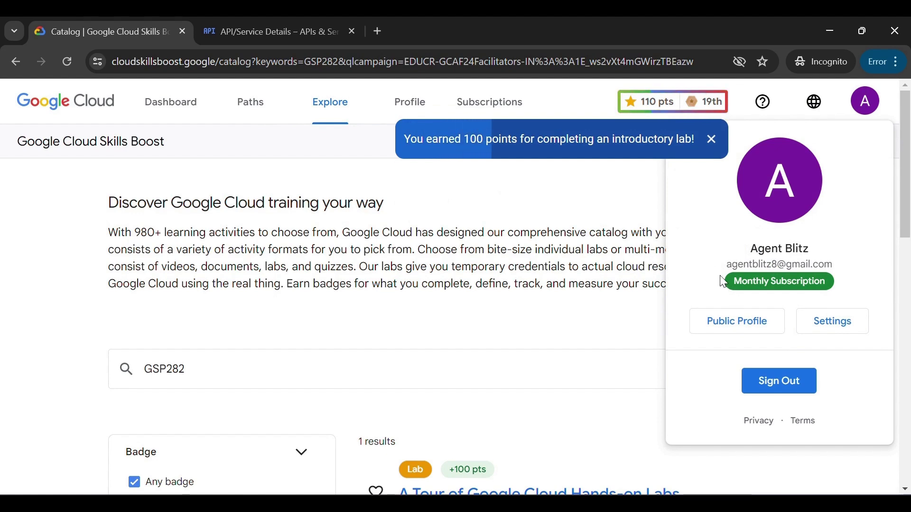
pyautogui.moveTo(719, 283); pyautogui.dragTo(775, 283)
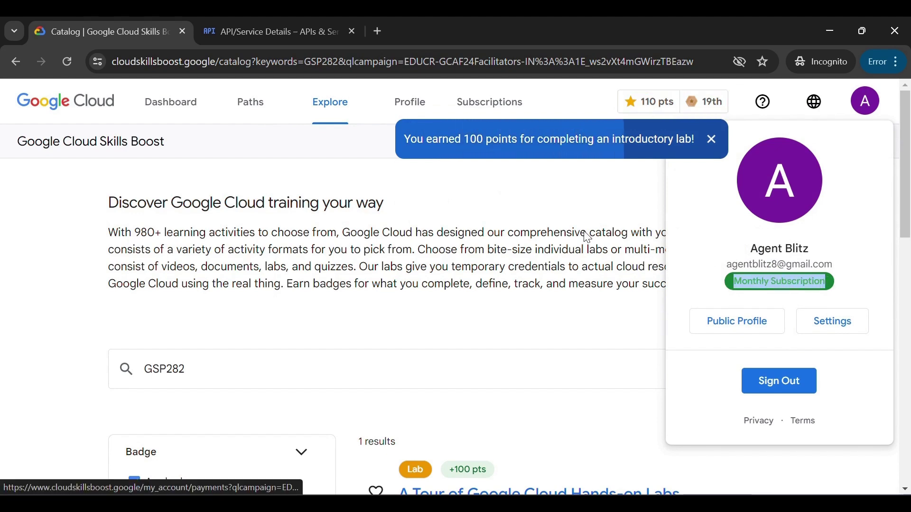
pyautogui.click(492, 181)
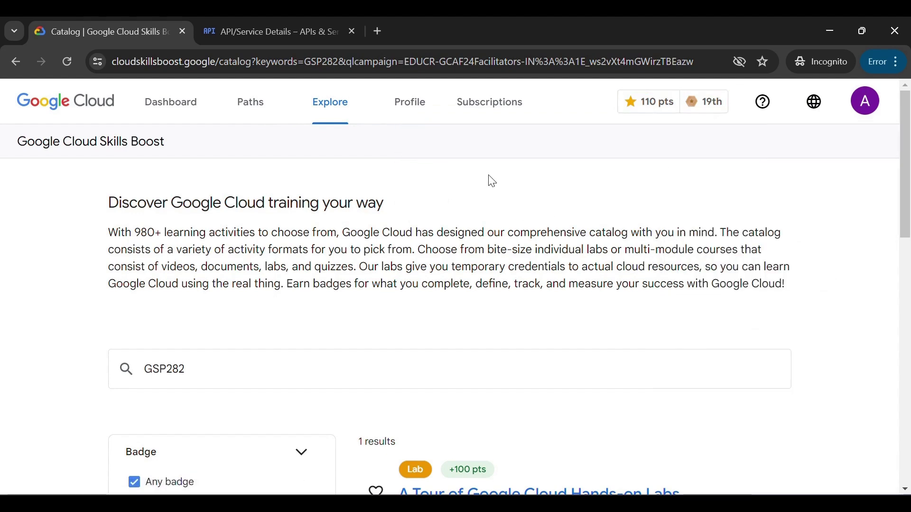